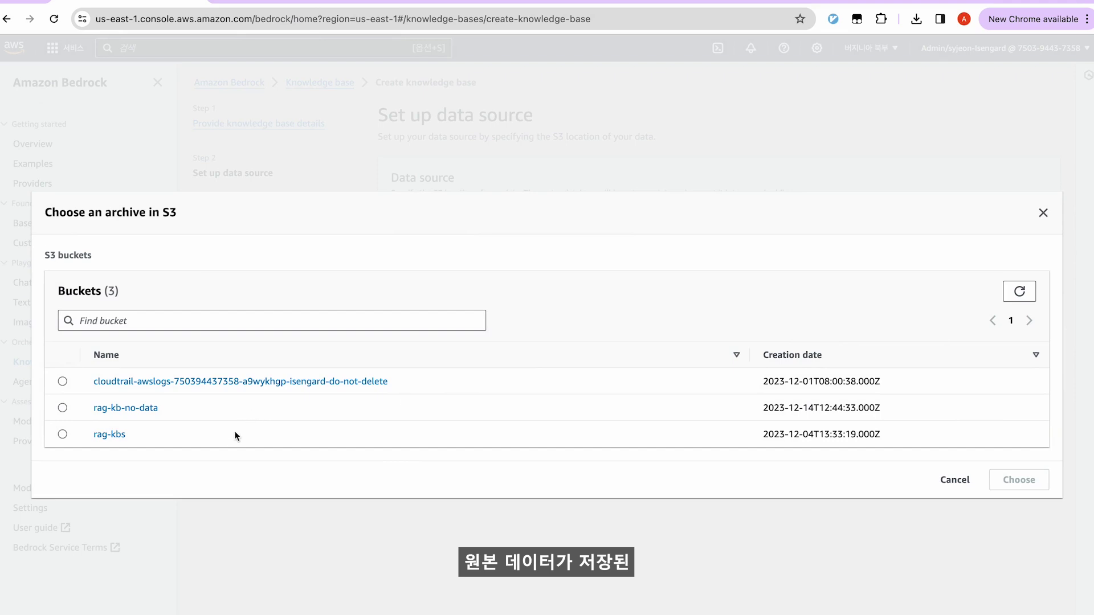
# Set the data source's S3 location to the rag-kbs bucket, keep default chunking, and continue to the vector store configuration.
pyautogui.click(62, 434)
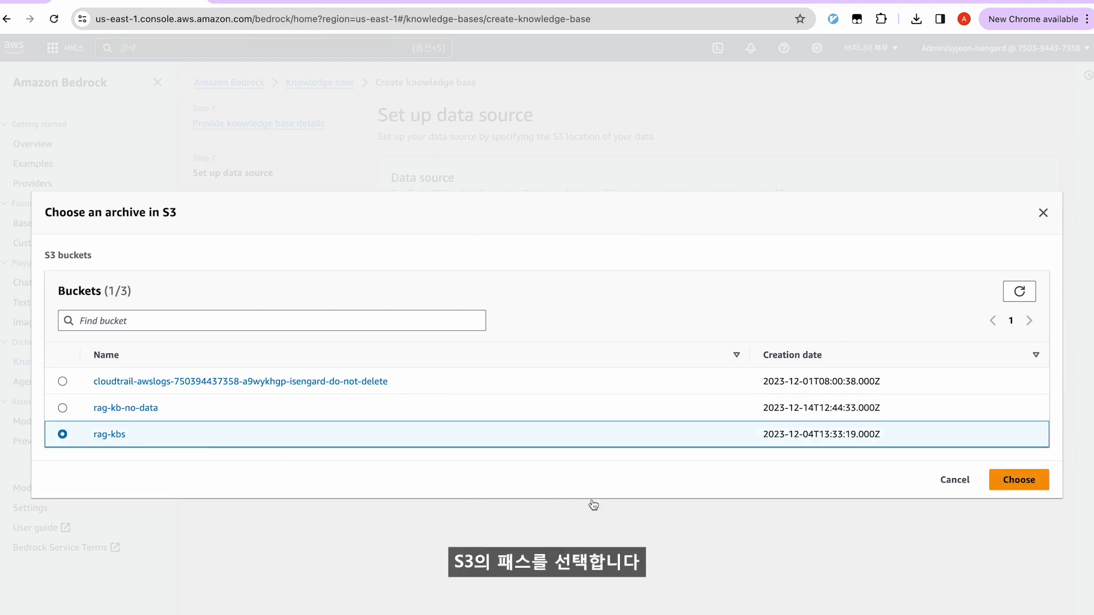
pyautogui.click(1034, 481)
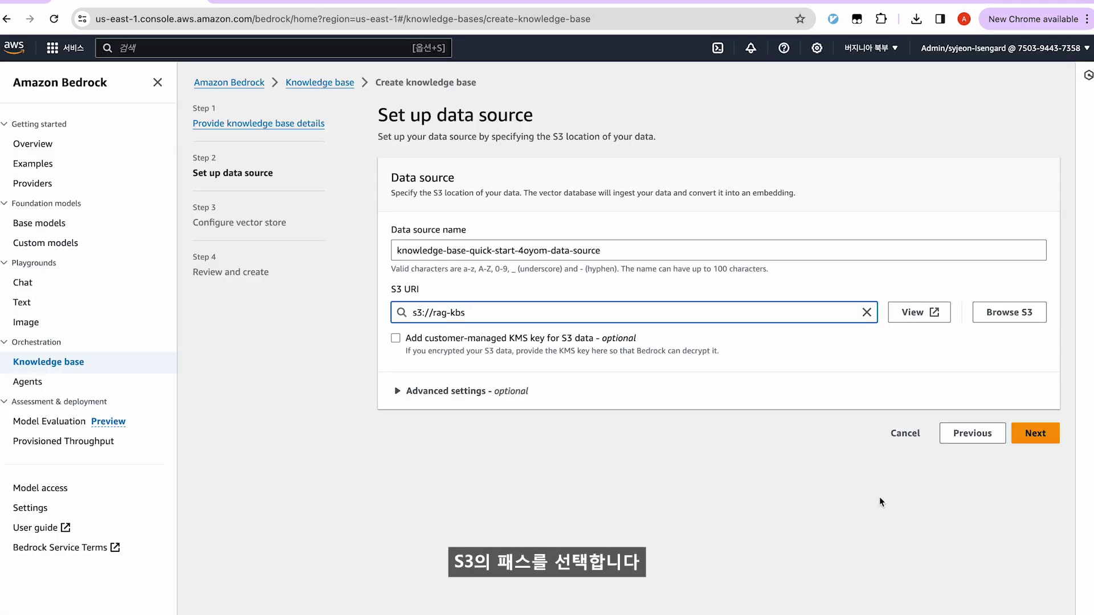
pyautogui.click(399, 397)
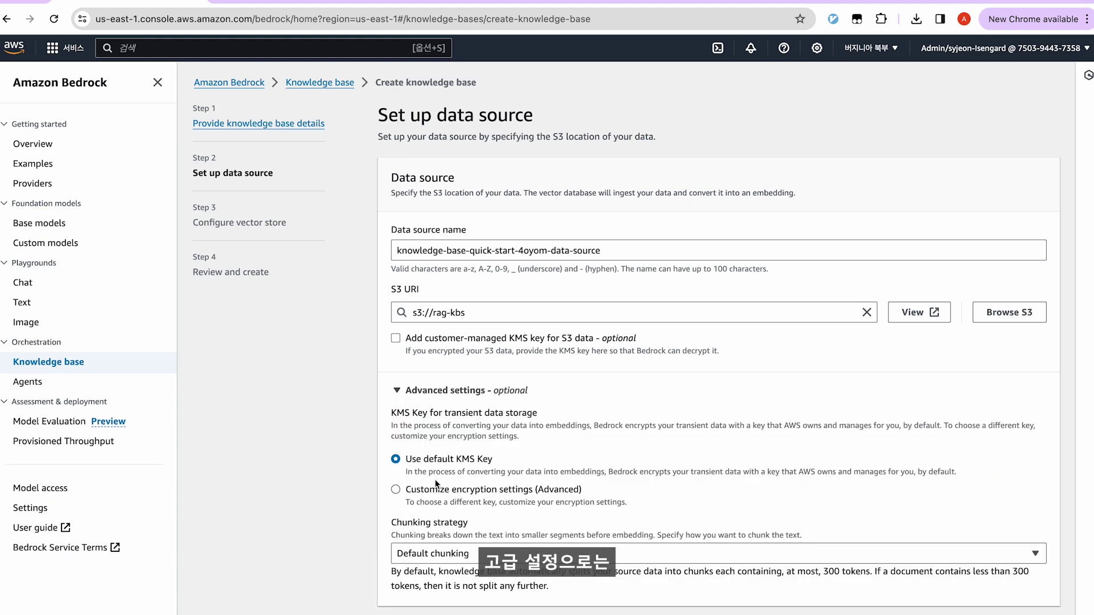
pyautogui.scroll(-2, 435, 483)
pyautogui.click(436, 530)
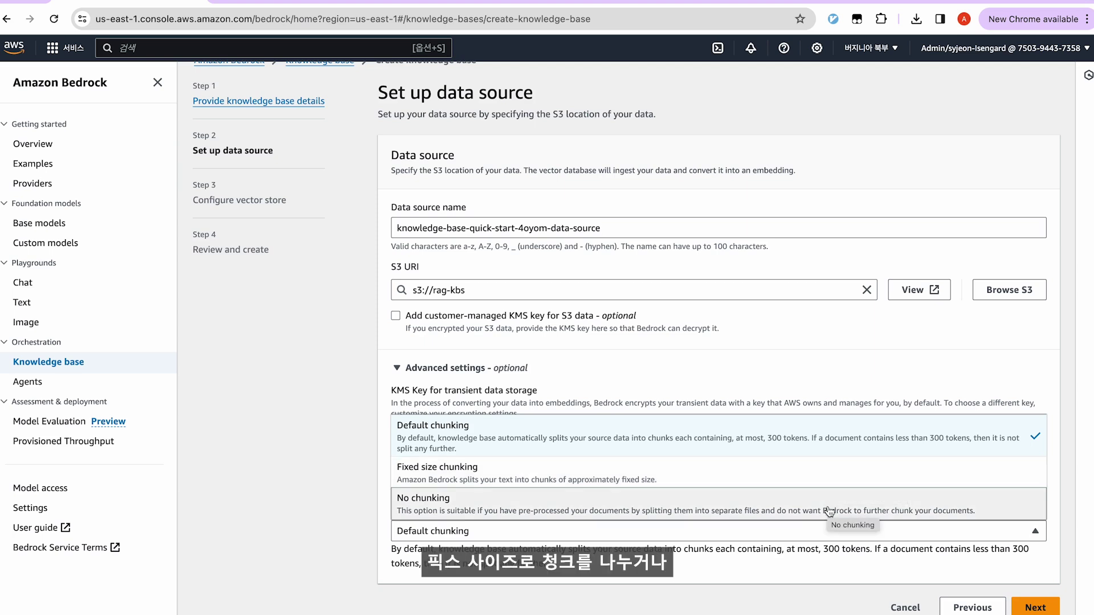
pyautogui.click(787, 431)
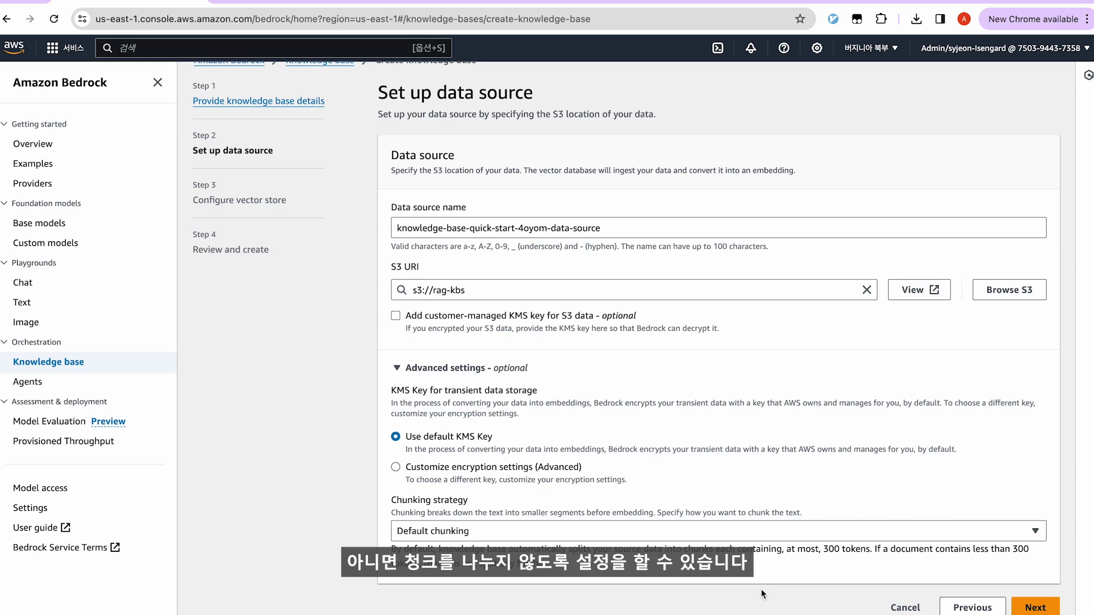
pyautogui.click(1042, 609)
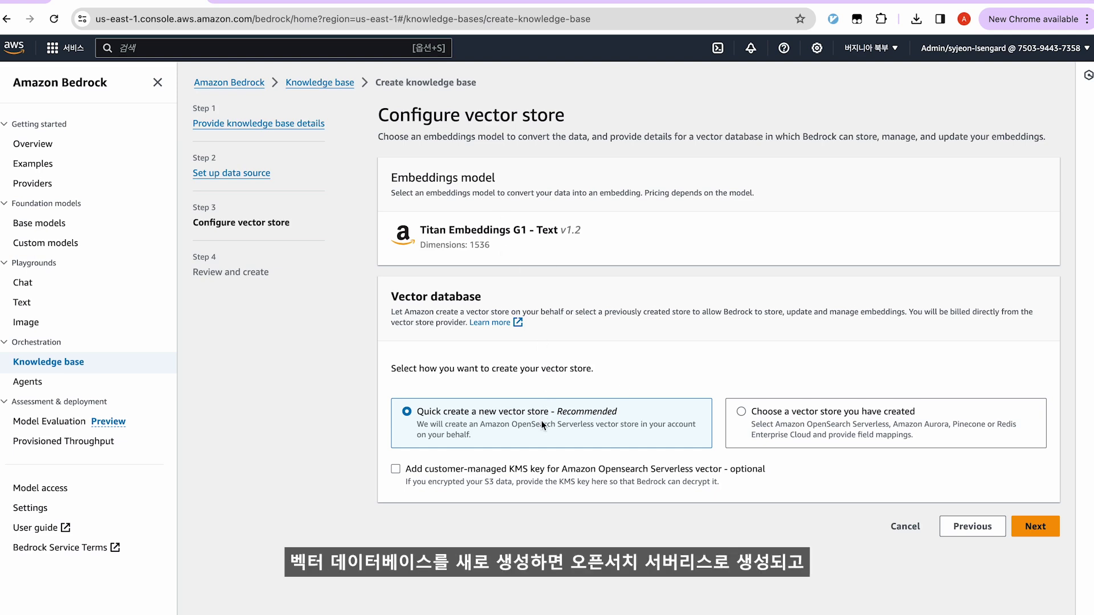
# Check the existing vector store options, keep quick creation of a new vector store, and proceed to the review.
pyautogui.click(750, 422)
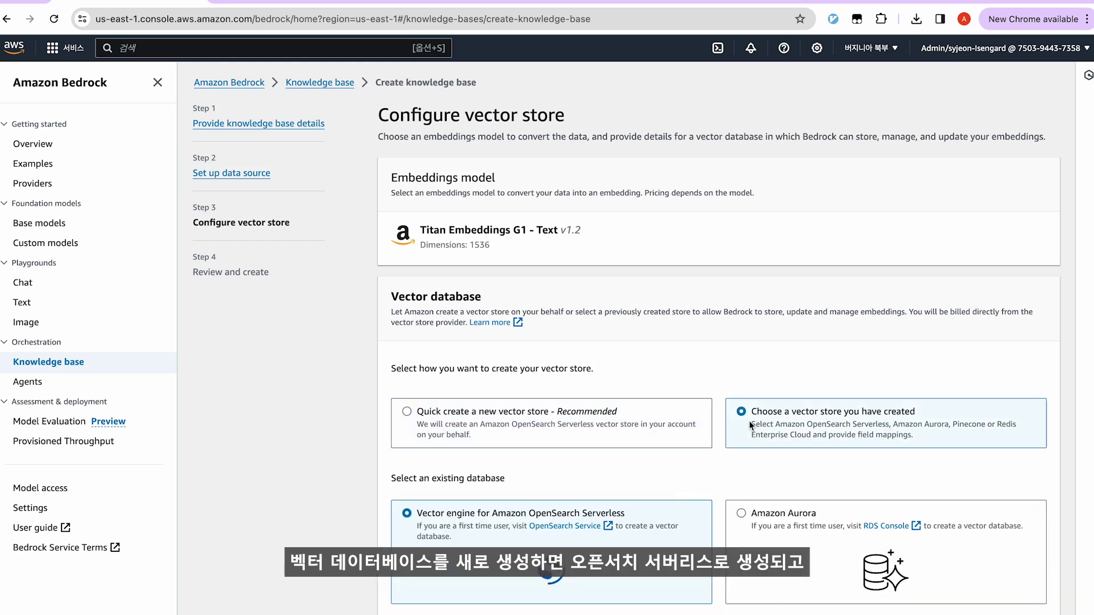
pyautogui.scroll(-3, 749, 399)
pyautogui.scroll(-2, 751, 388)
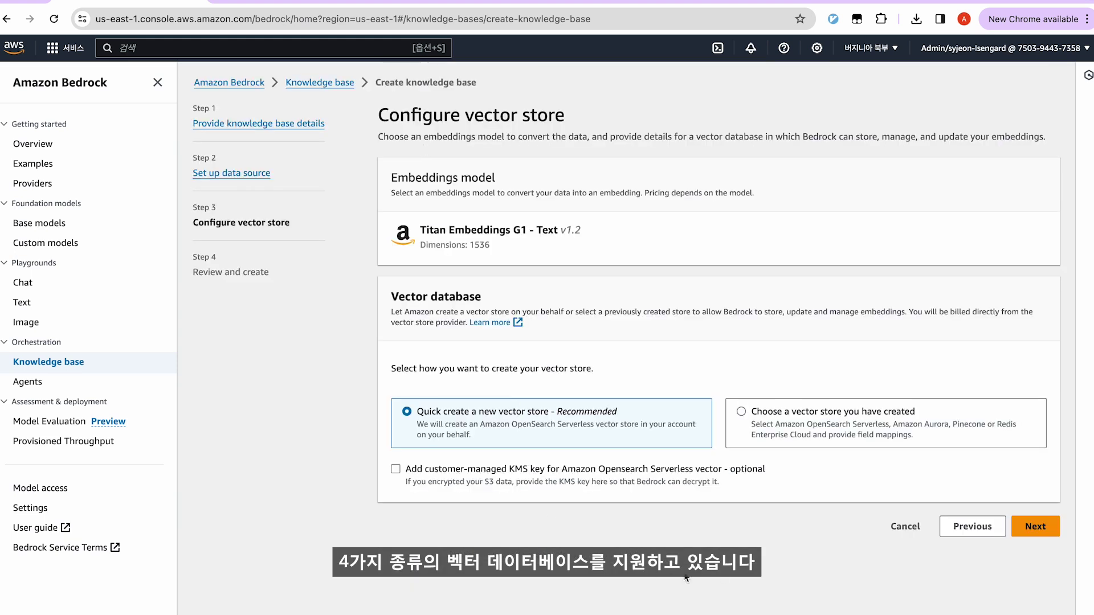
pyautogui.click(1038, 530)
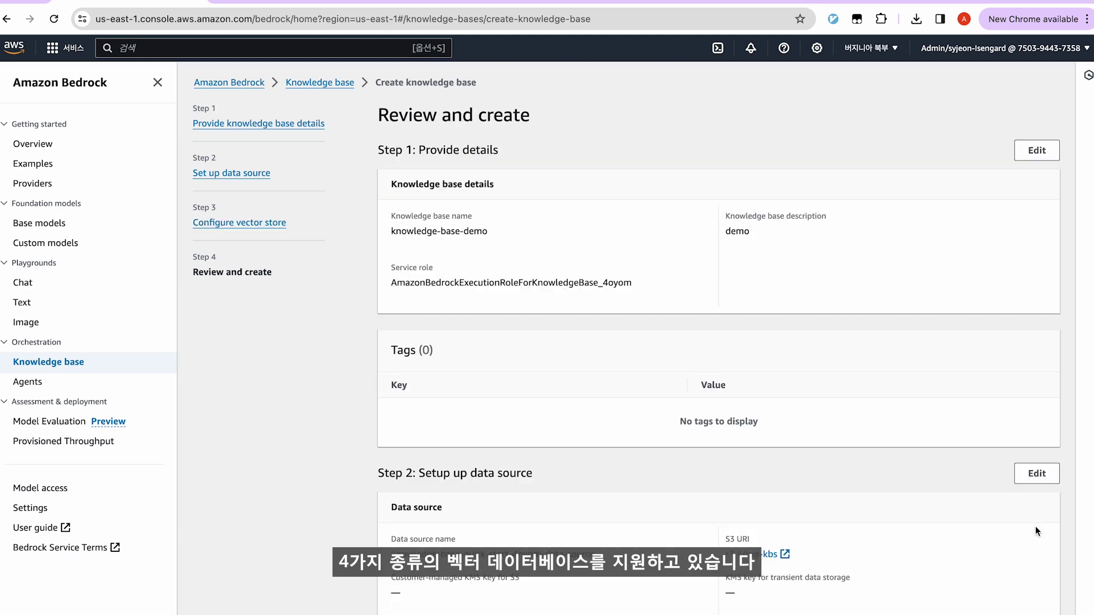
# Review the knowledge base details, data source and vector store settings, and create the knowledge base.
pyautogui.scroll(-1, 961, 543)
pyautogui.scroll(-3, 960, 543)
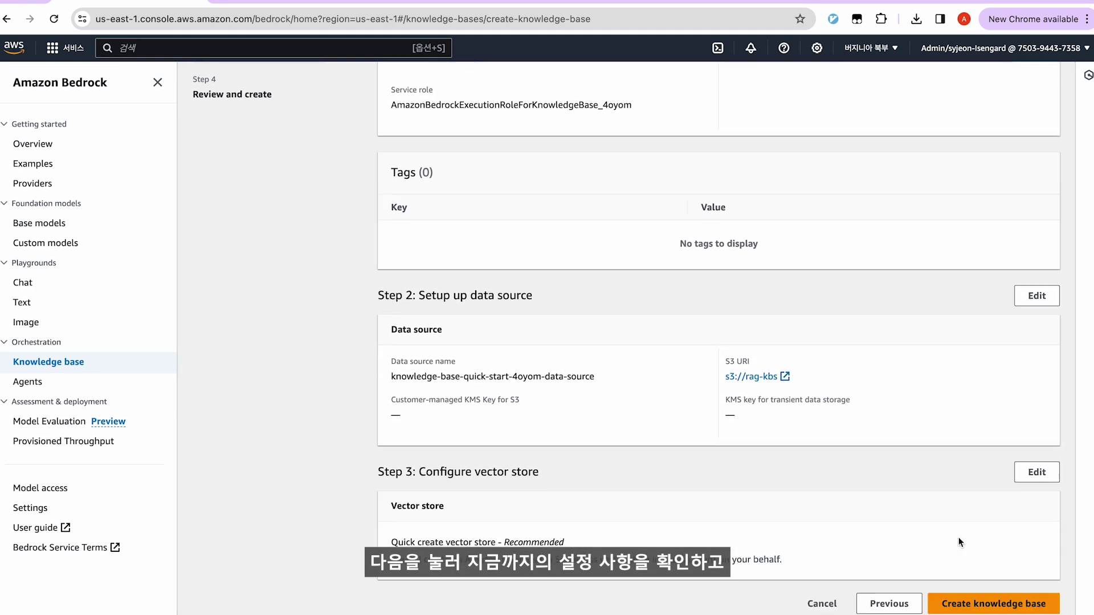
pyautogui.click(991, 610)
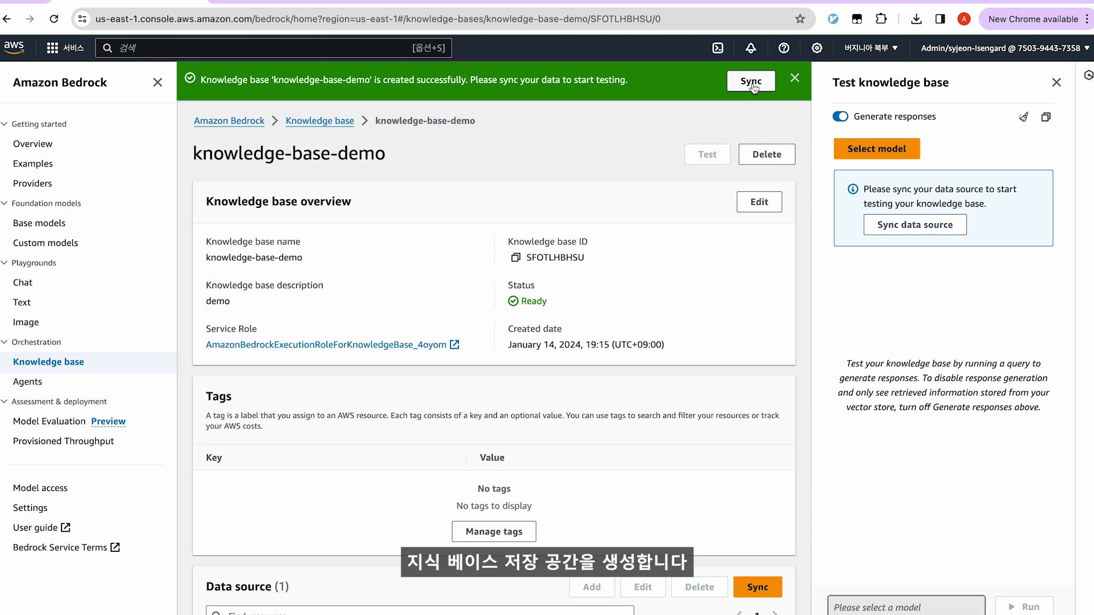
# Open the data source's rag-kbs bucket in S3 and show the details of 2022-Shareholder-Letter.pdf.
pyautogui.scroll(-5, 597, 439)
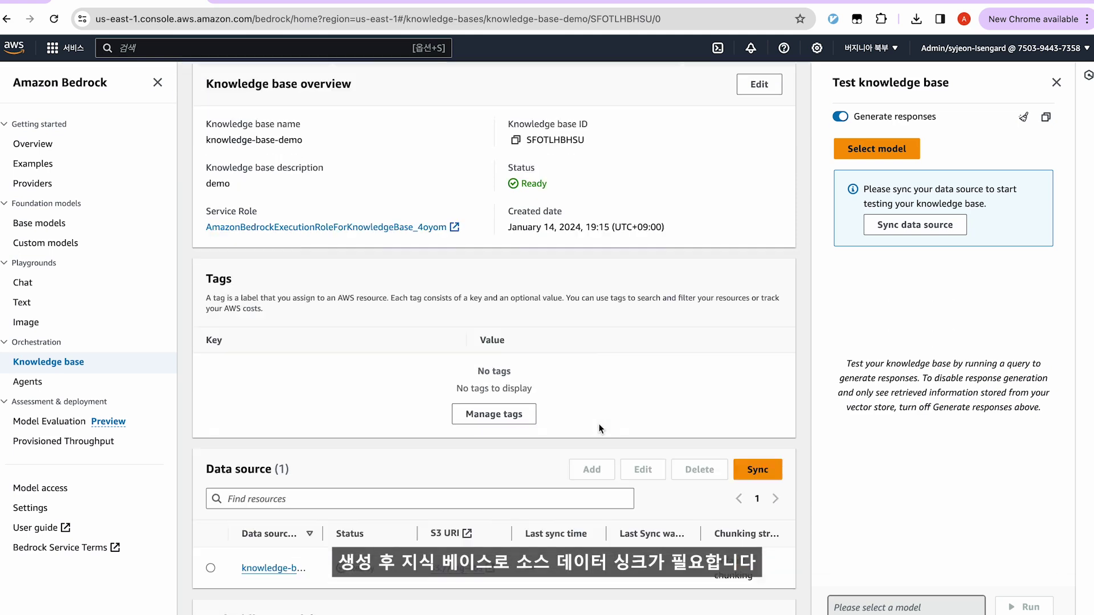
pyautogui.scroll(-1, 599, 424)
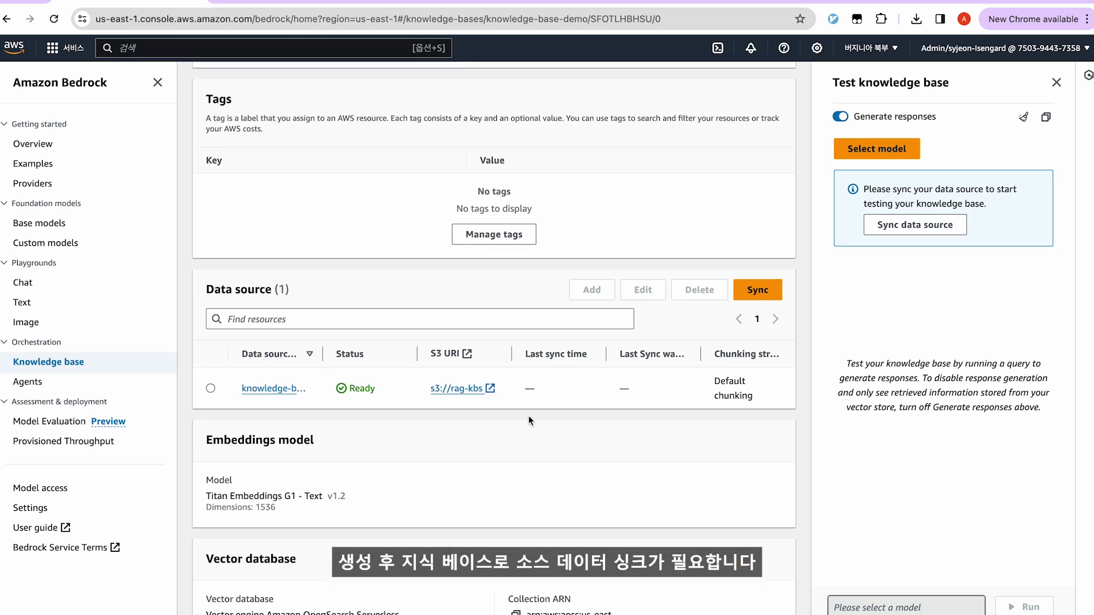
pyautogui.click(469, 388)
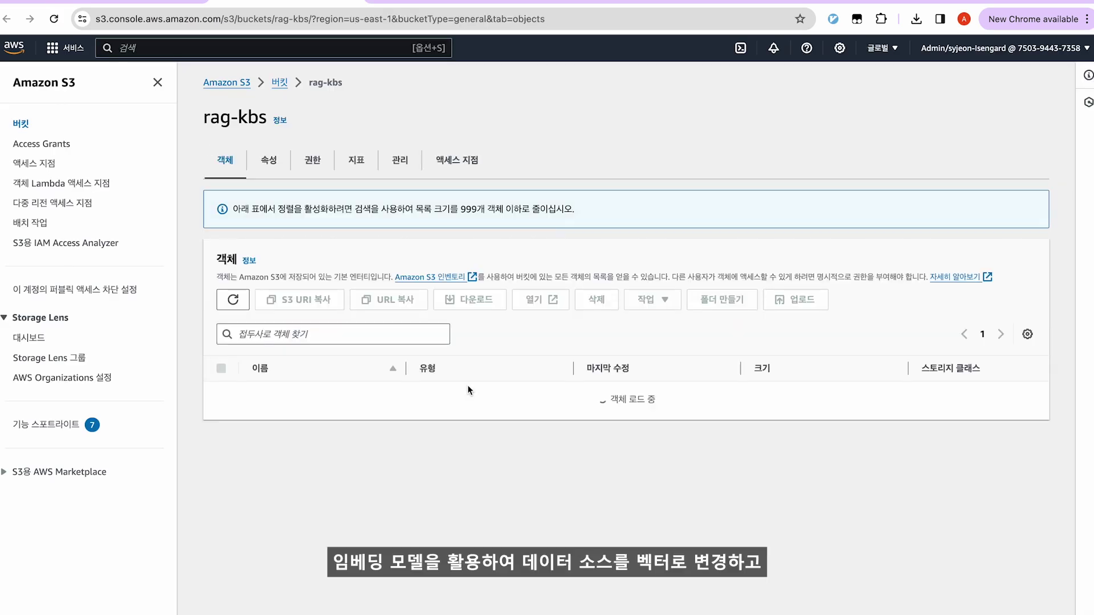
pyautogui.click(373, 354)
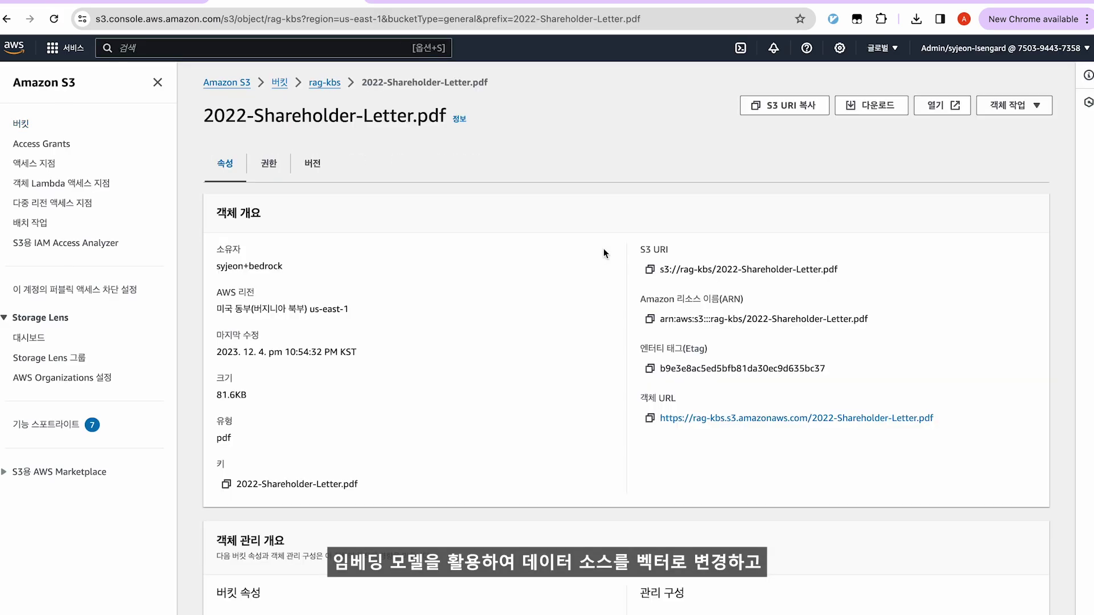
# Download 2022-Shareholder-Letter.pdf from the bucket and open the downloaded copy in the browser.
pyautogui.click(882, 107)
pyautogui.click(869, 108)
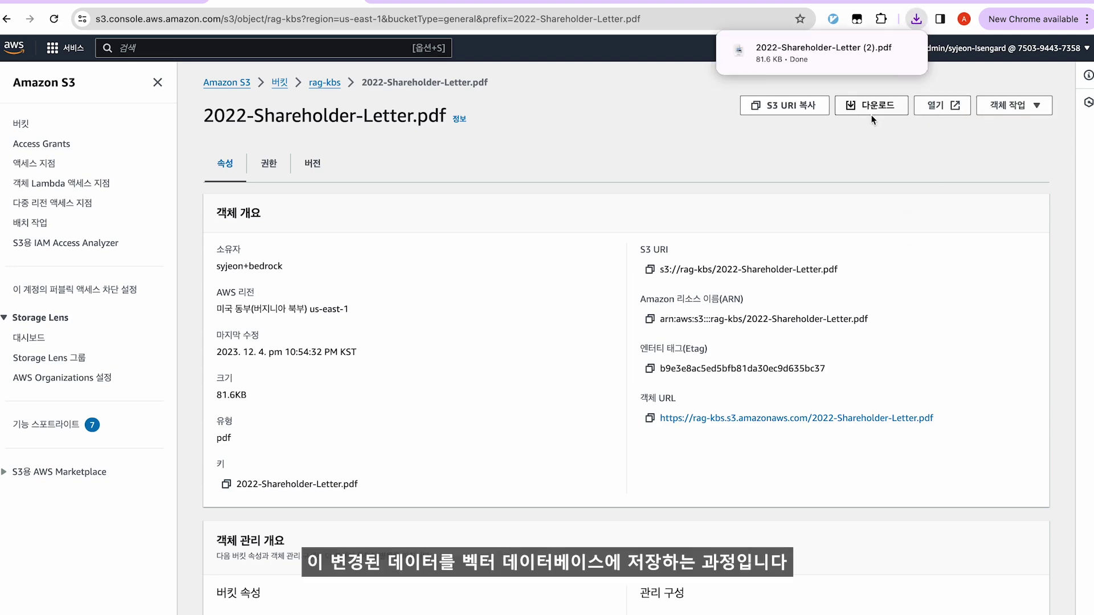
pyautogui.click(880, 49)
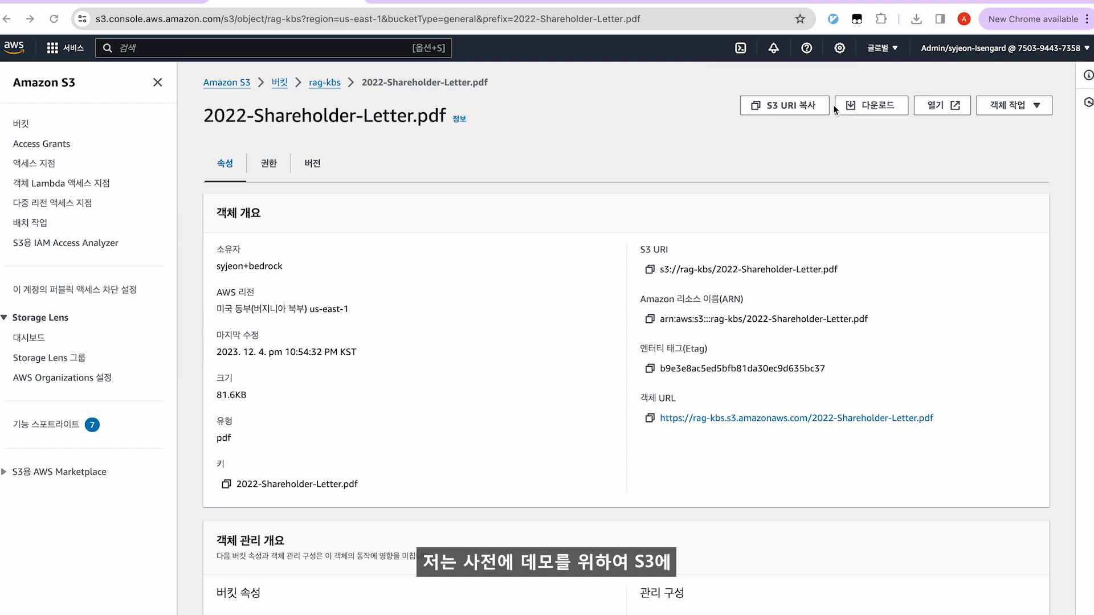
pyautogui.click(876, 109)
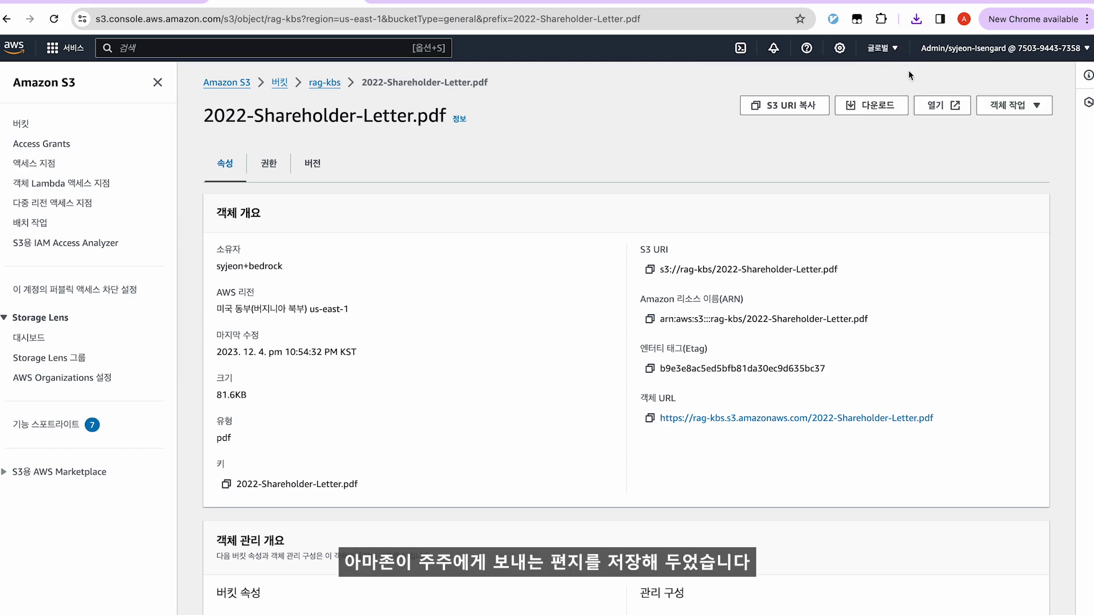
pyautogui.click(916, 19)
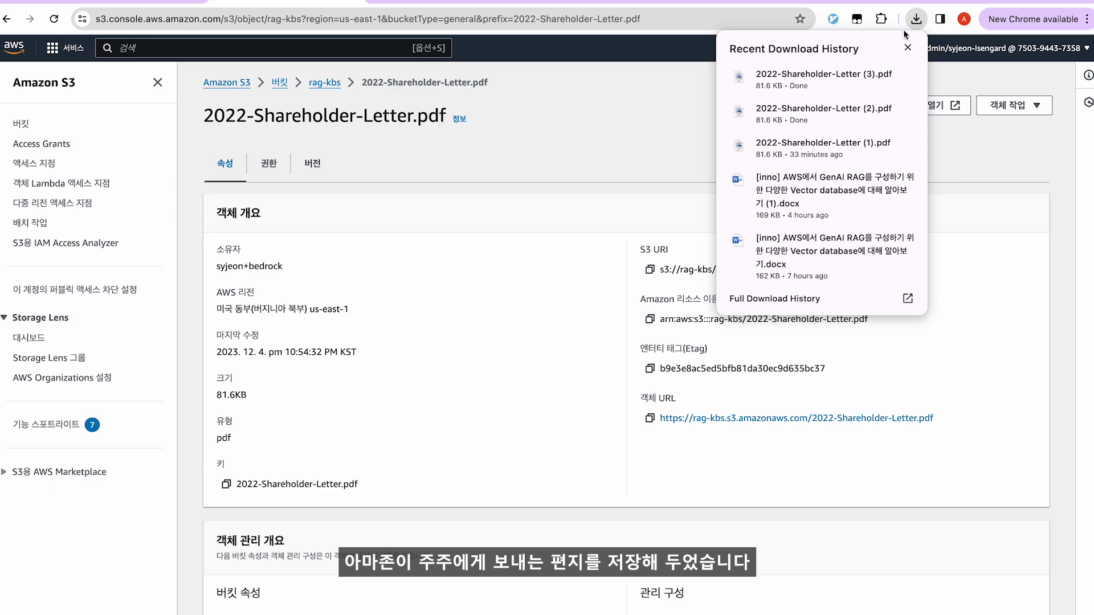
pyautogui.click(832, 75)
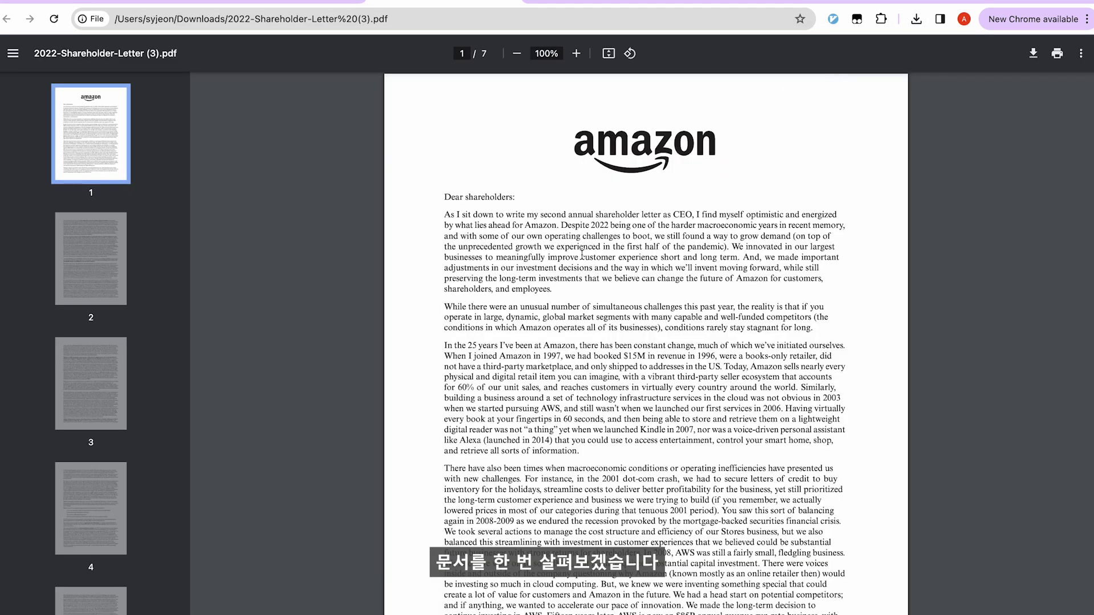
# Examine the enlarged first page of the shareholder letter and return to its S3 object page.
pyautogui.keyDown('ctrl'); pyautogui.scroll(5, 581, 254); pyautogui.keyUp('ctrl')
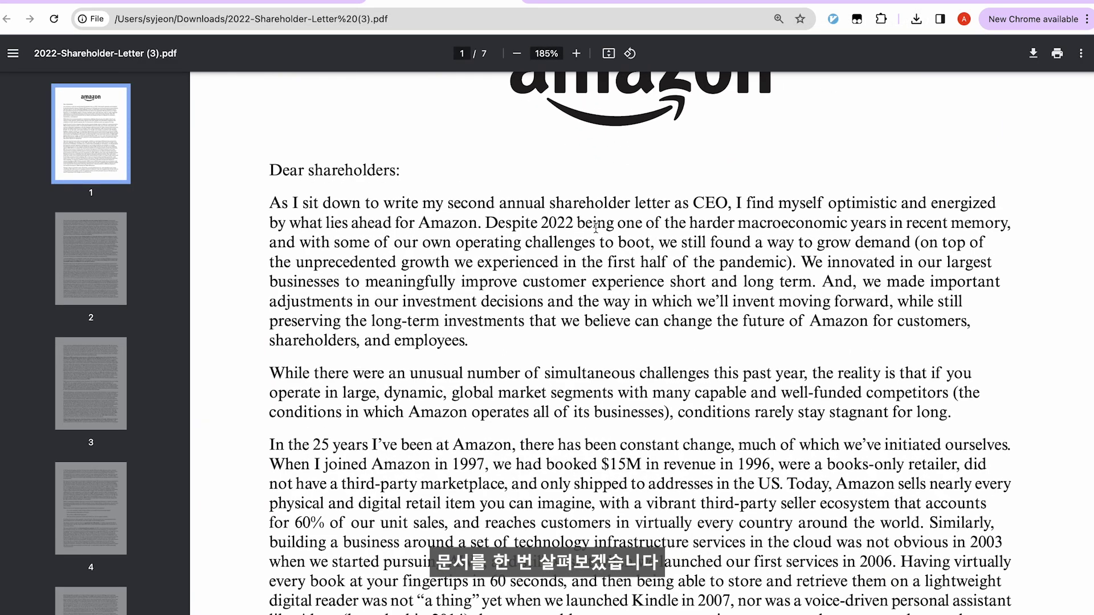
pyautogui.scroll(3, 595, 227)
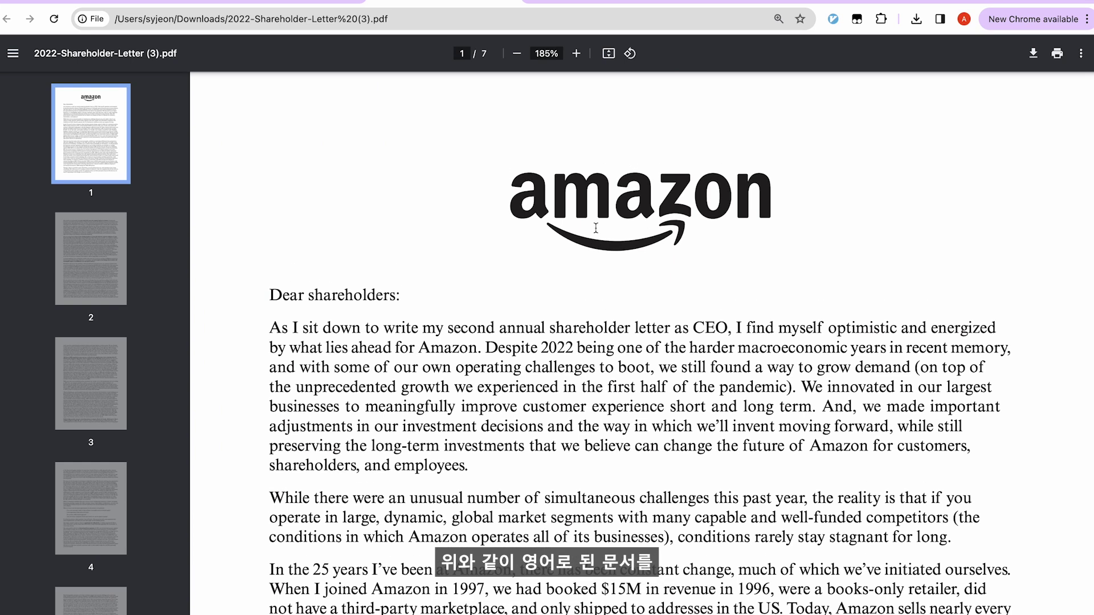
pyautogui.scroll(1, 595, 228)
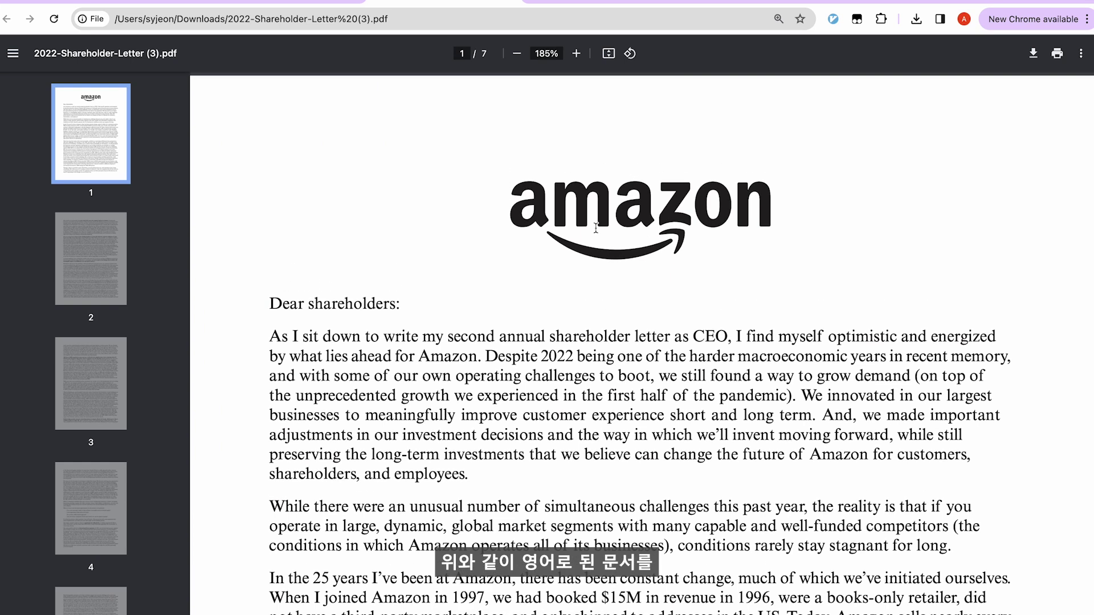
pyautogui.click(319, 7)
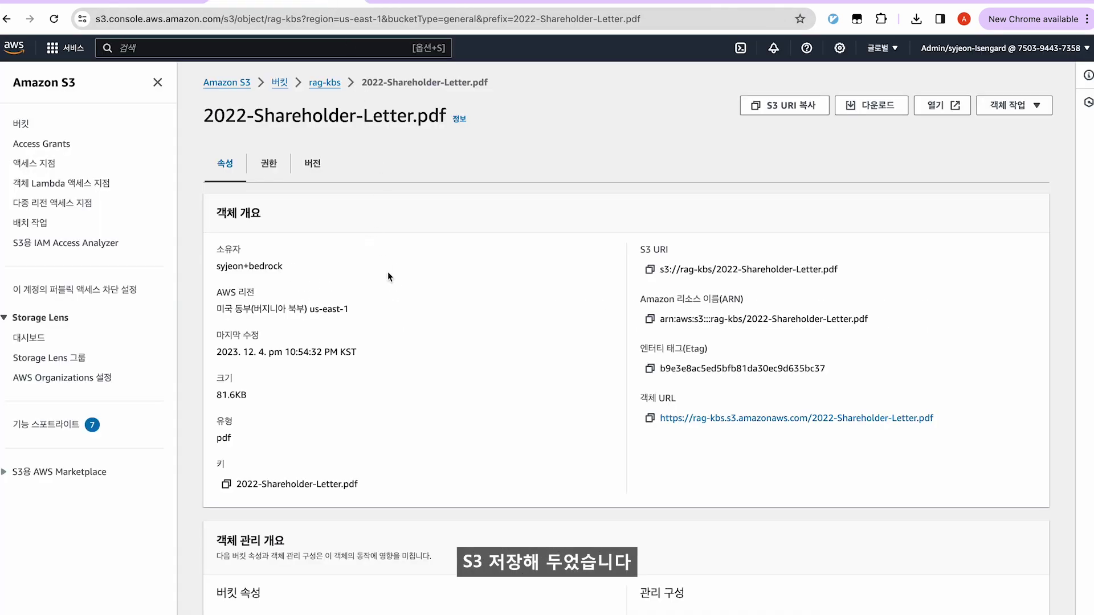
# Return to the knowledge base in Bedrock and sync its rag-kbs data source.
pyautogui.scroll(-1, 389, 291)
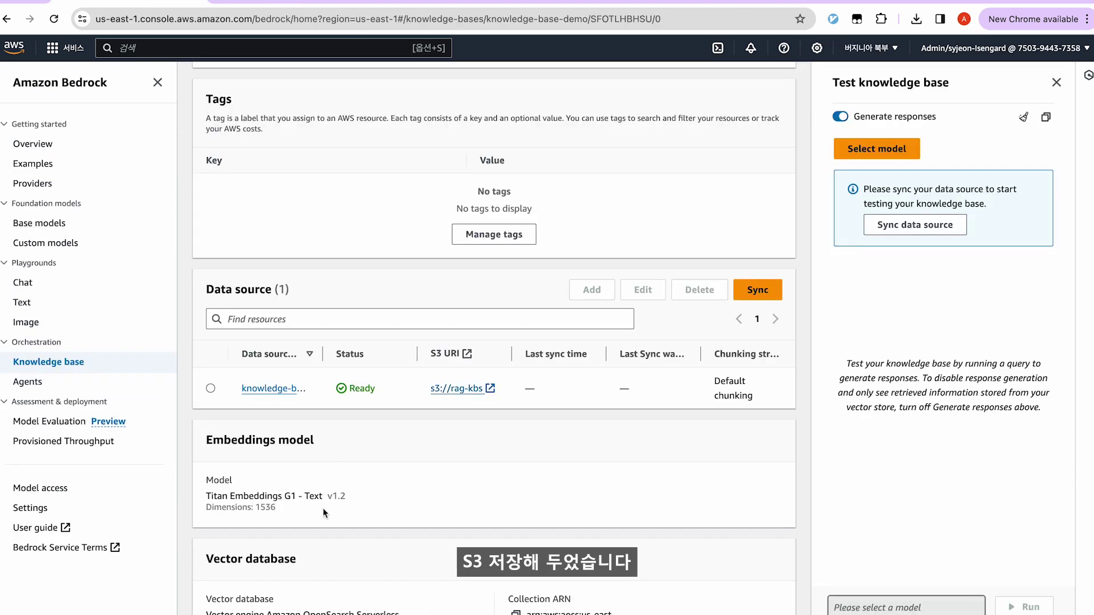
pyautogui.scroll(-1, 323, 508)
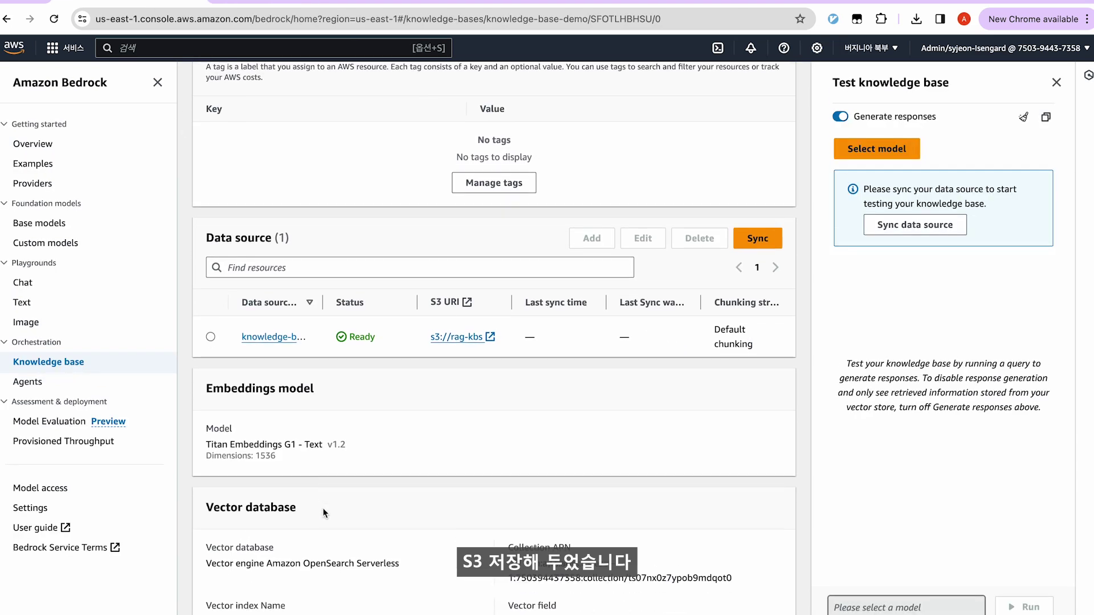
pyautogui.click(211, 336)
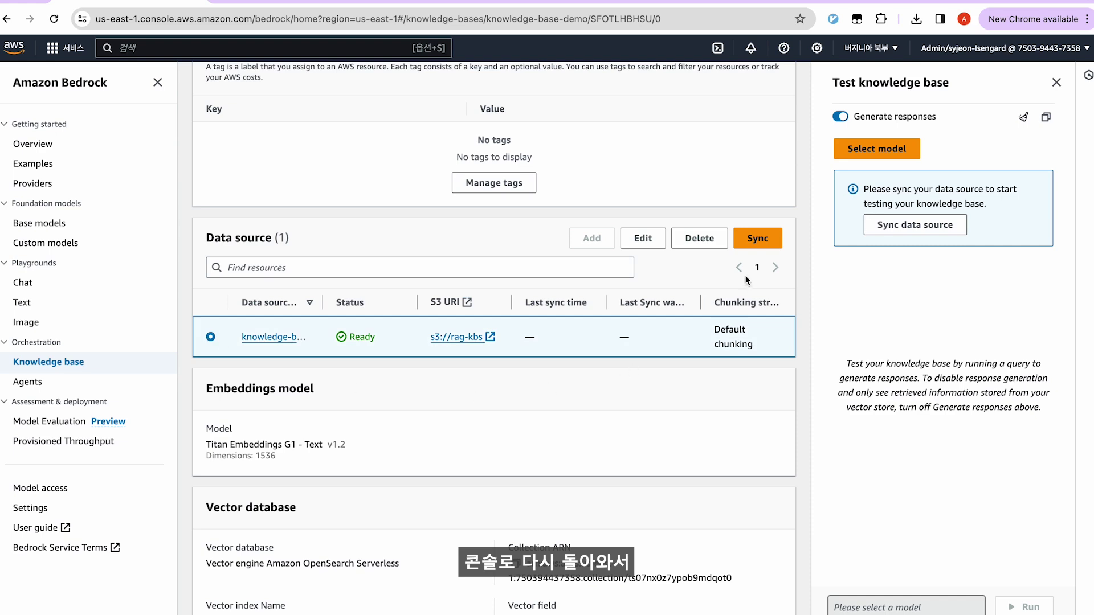
pyautogui.click(758, 238)
pyautogui.scroll(-1, 686, 397)
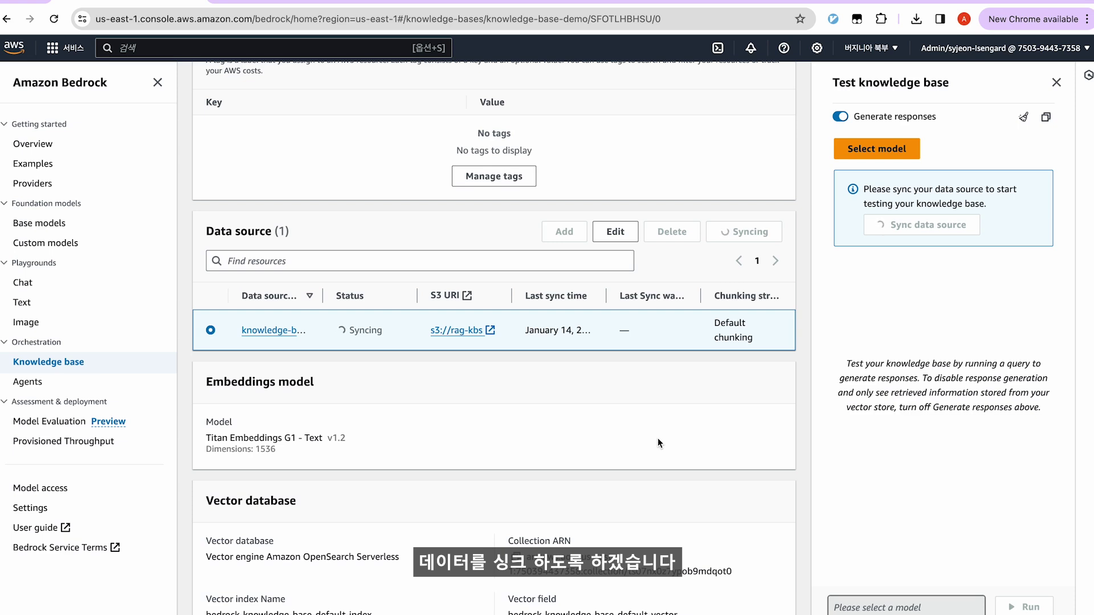
# Choose Anthropic's Claude 2.1 with on-demand throughput as the model for testing the knowledge base.
pyautogui.scroll(3, 658, 443)
pyautogui.scroll(4, 658, 438)
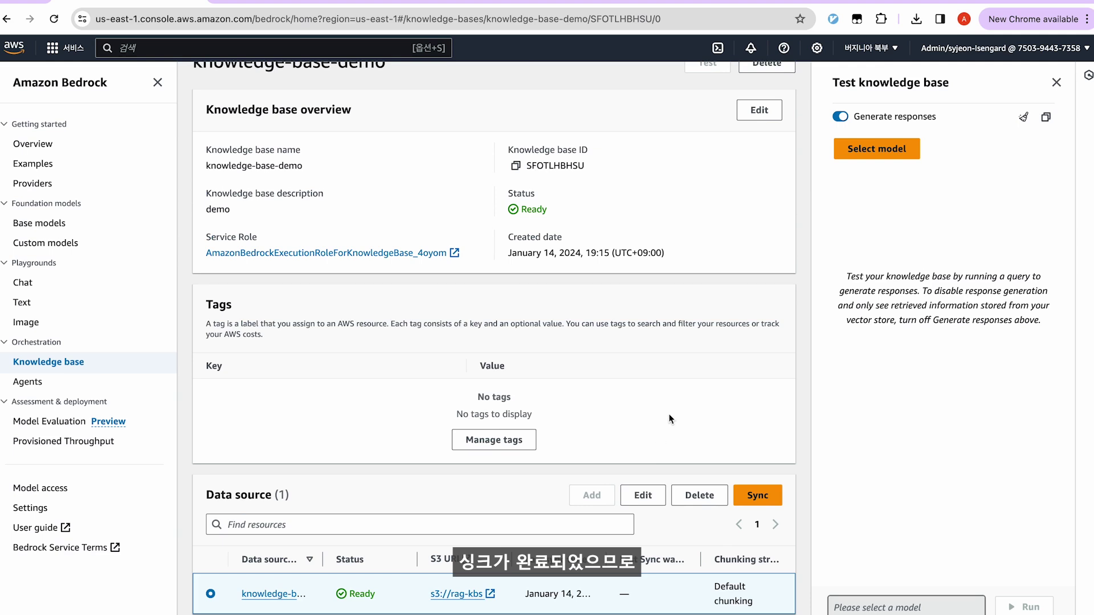
pyautogui.click(889, 154)
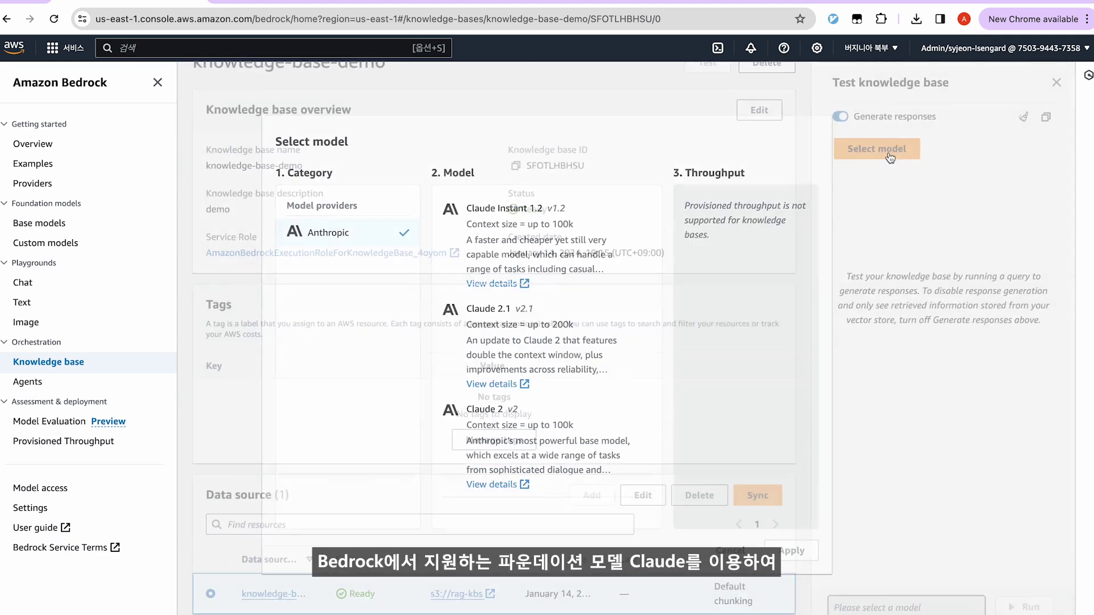
pyautogui.click(501, 330)
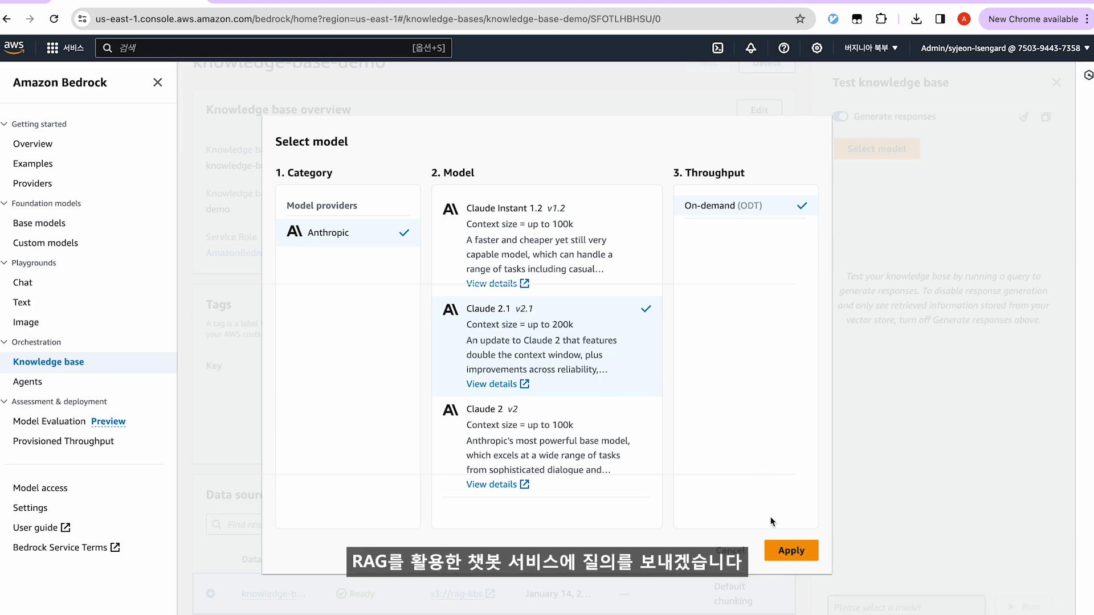
pyautogui.click(793, 548)
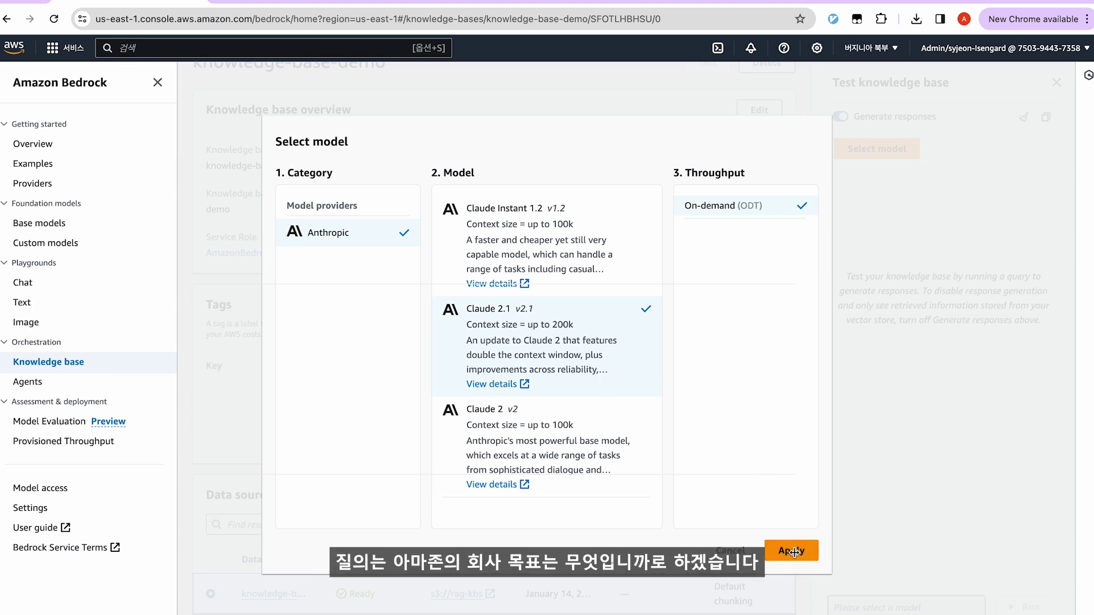
pyautogui.click(793, 552)
pyautogui.click(789, 552)
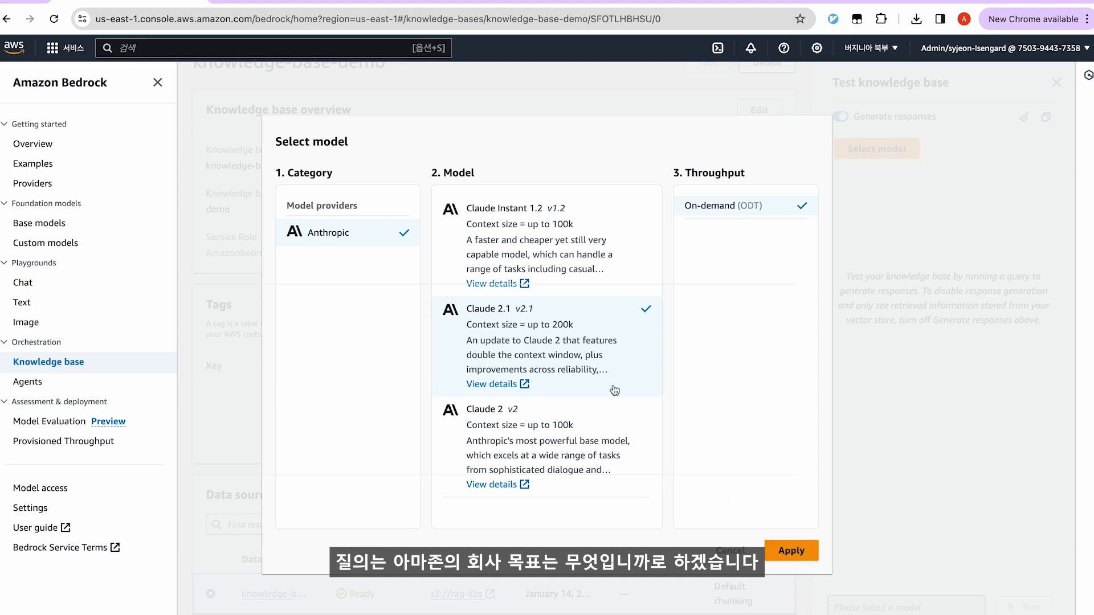
pyautogui.click(785, 554)
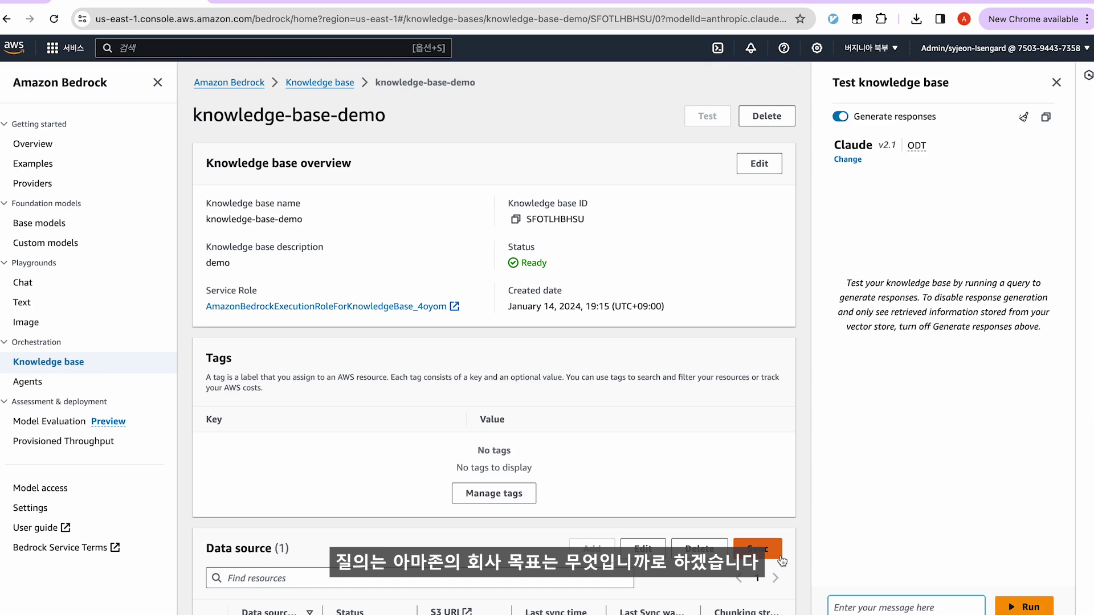
# Ask the knowledge base "아마존 회사의 목표는 무엇입니까?" with generated responses enabled.
pyautogui.click(864, 598)
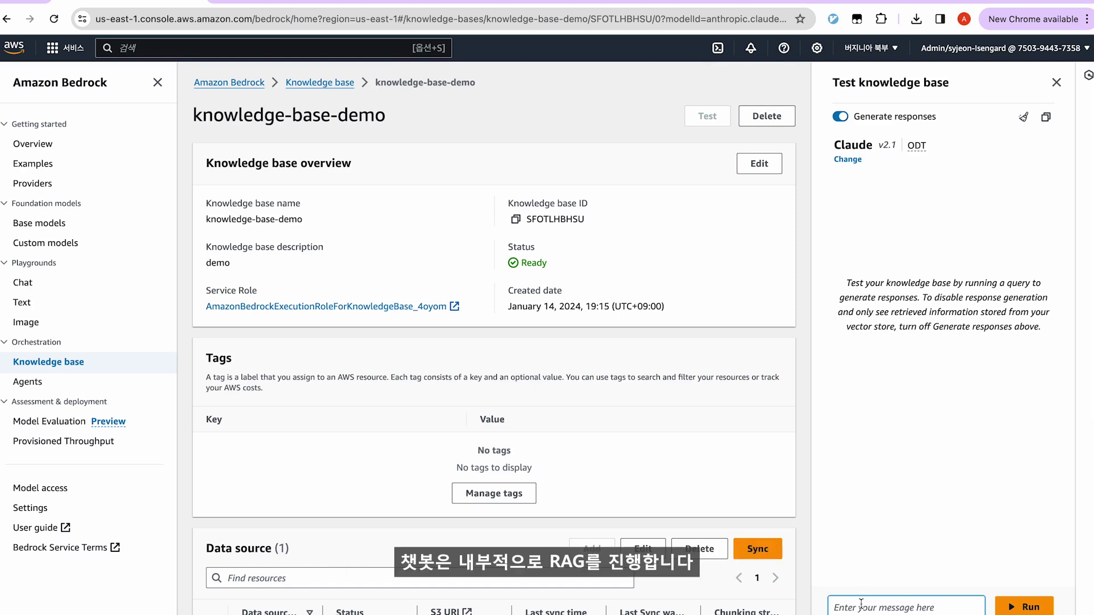
pyautogui.write('rkad')
pyautogui.press('BackSpace')
pyautogui.press('BackSpace')
pyautogui.press('BackSpace')
pyautogui.press('BackSpace')
pyautogui.write('dkswl')
pyautogui.press('BackSpace')
pyautogui.press('BackSpace')
pyautogui.press('BackSpace')
pyautogui.press('BackSpace')
pyautogui.press('BackSpace')
pyautogui.write('ㅇㅏ마존 회생')
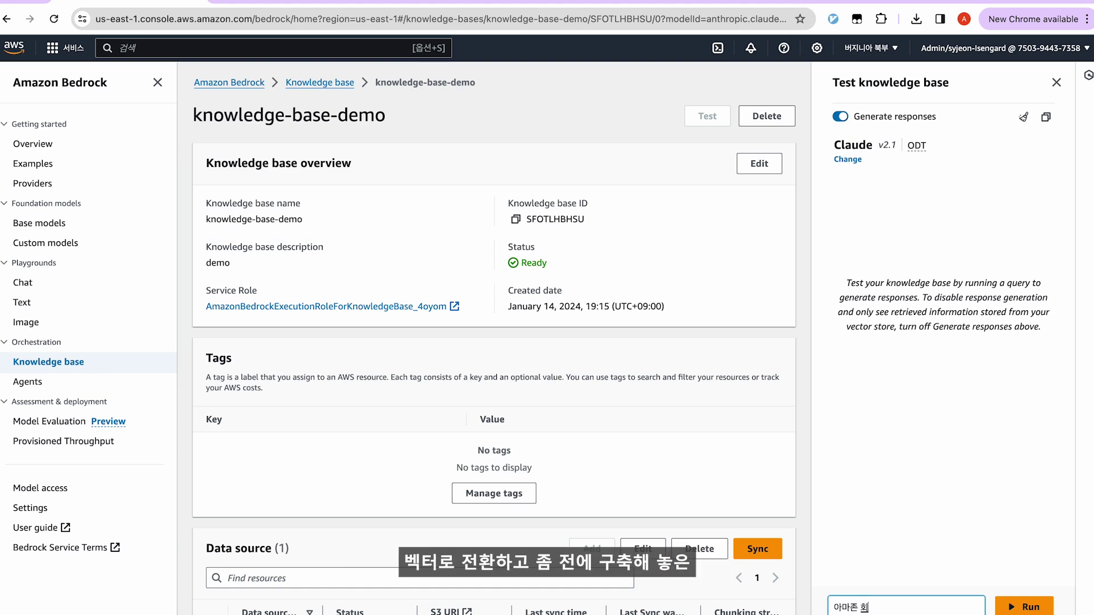
pyautogui.write('의 목표는 무엇입니')
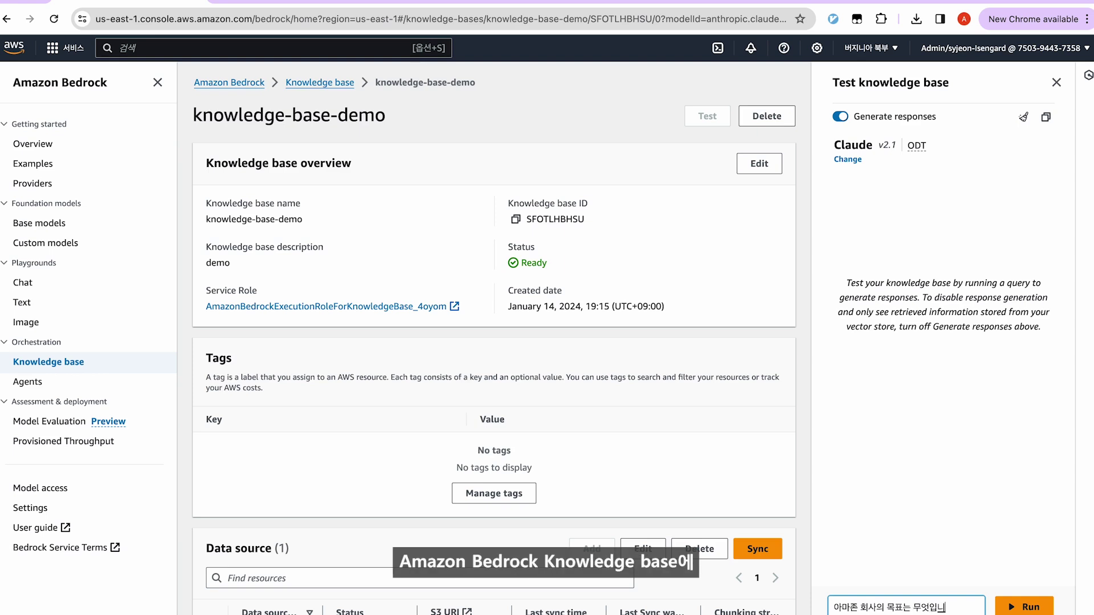
pyautogui.write('까?')
pyautogui.click(1024, 605)
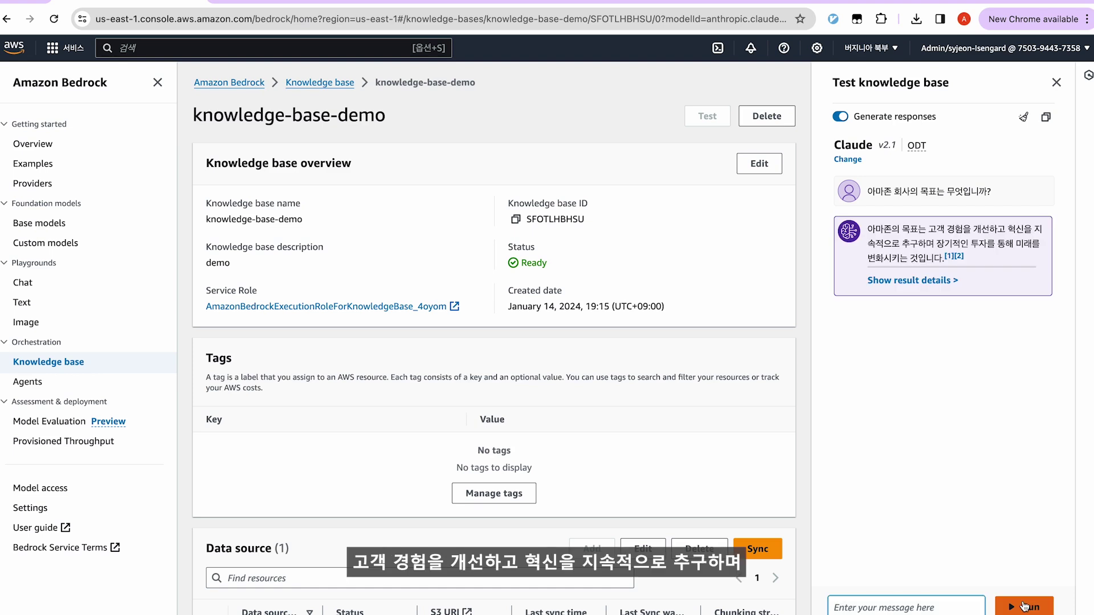
# Show the answer's result details and examine both source chunks from 2022-Shareholder-Letter.pdf.
pyautogui.click(905, 285)
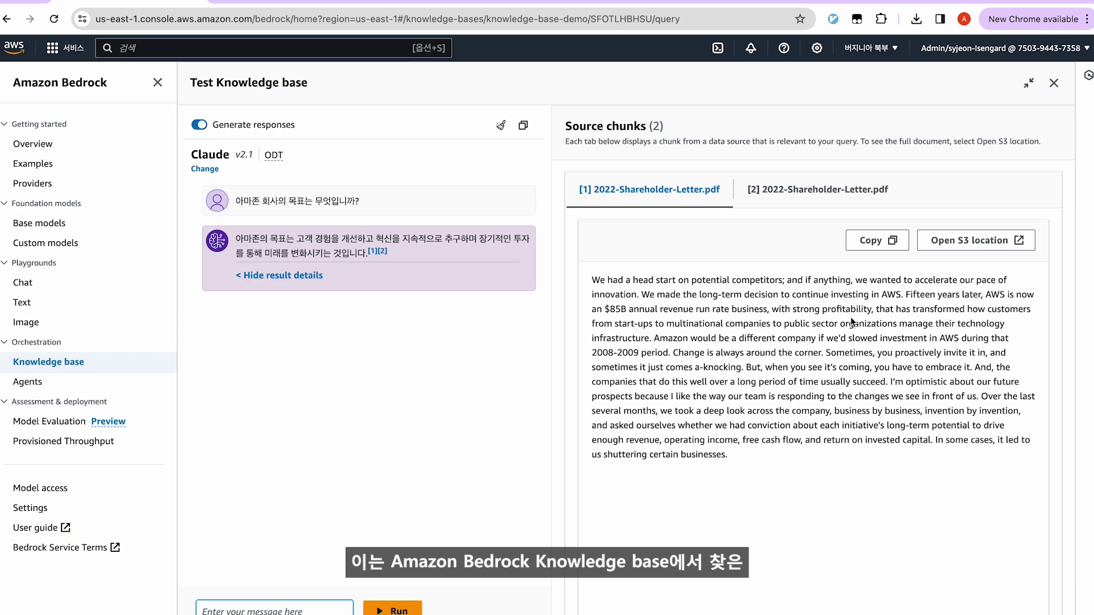
pyautogui.click(846, 192)
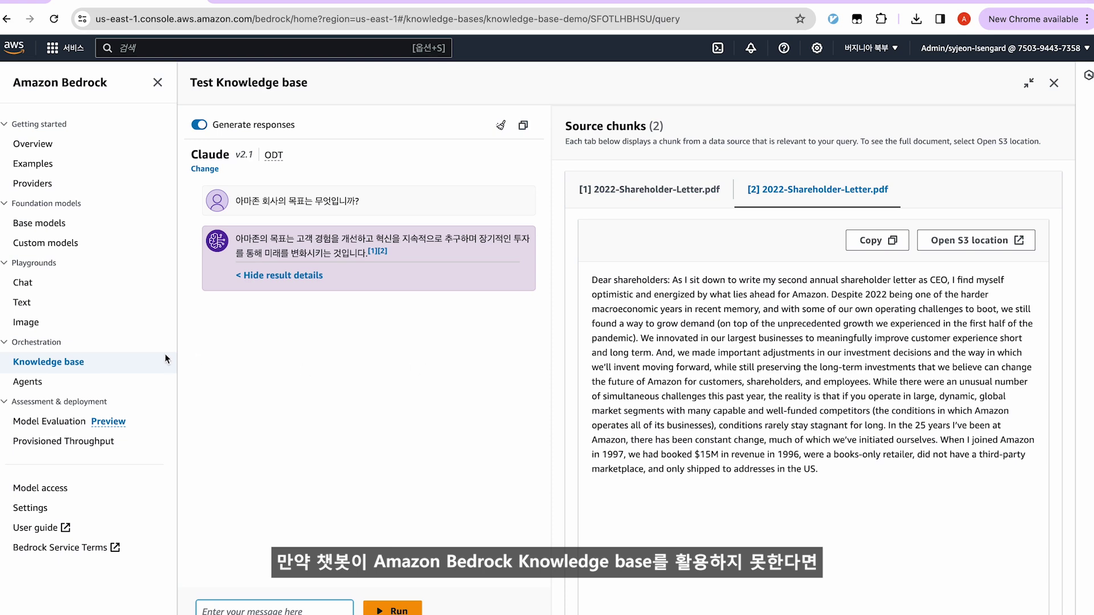
# Open the nodata-in-knowledge-base knowledge base, inspect its rag-kb-no-data bucket in S3, and return to its Bedrock page.
pyautogui.click(67, 362)
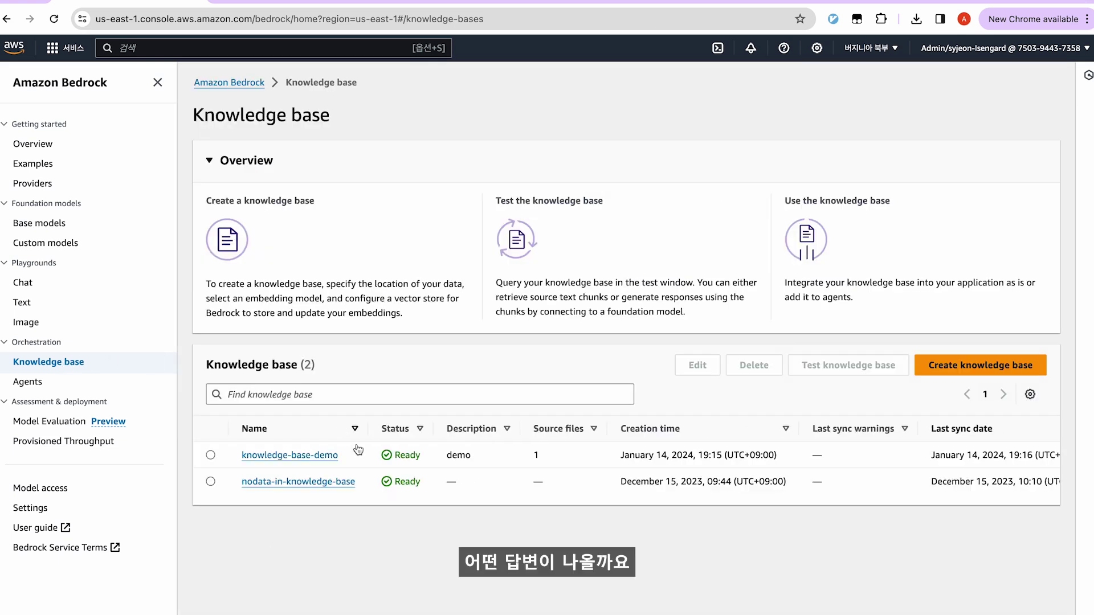
pyautogui.click(341, 482)
pyautogui.scroll(-3, 361, 509)
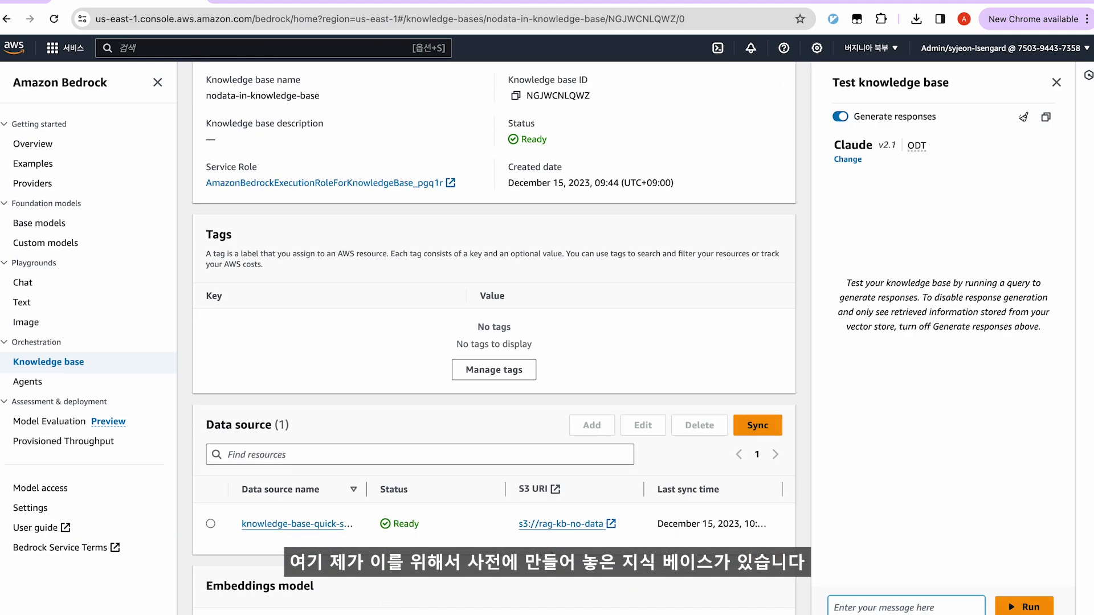
pyautogui.click(570, 524)
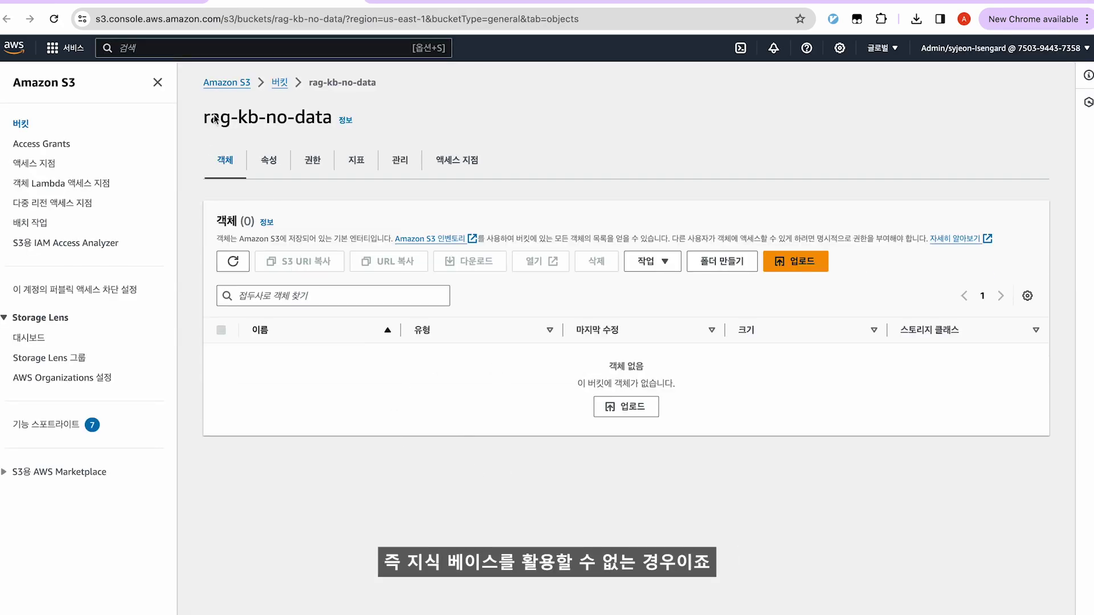
pyautogui.click(159, 4)
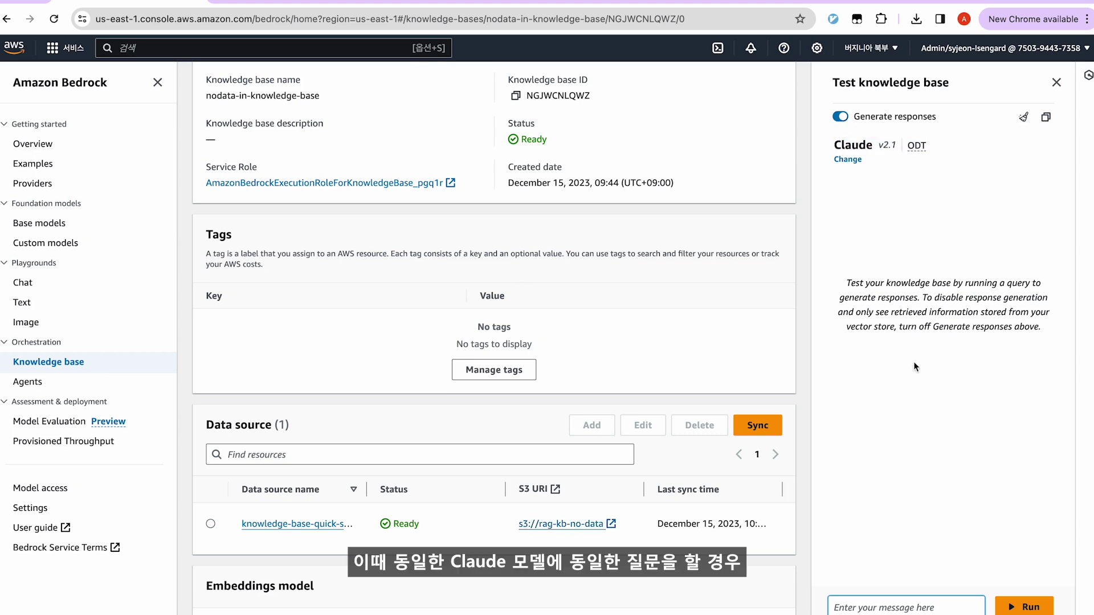
# Enter the question about Amazon's company goal, beginning "아마존 회사의 목표는", in the nodata-in-knowledge-base test.
pyautogui.click(875, 605)
pyautogui.write('아')
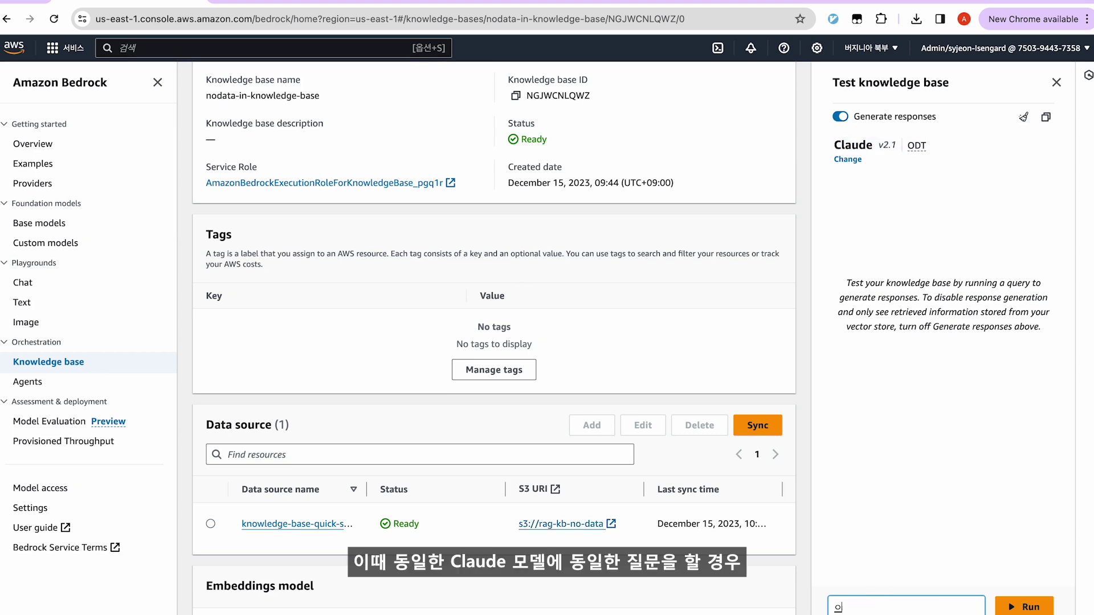
pyautogui.write('마존 회사의 미')
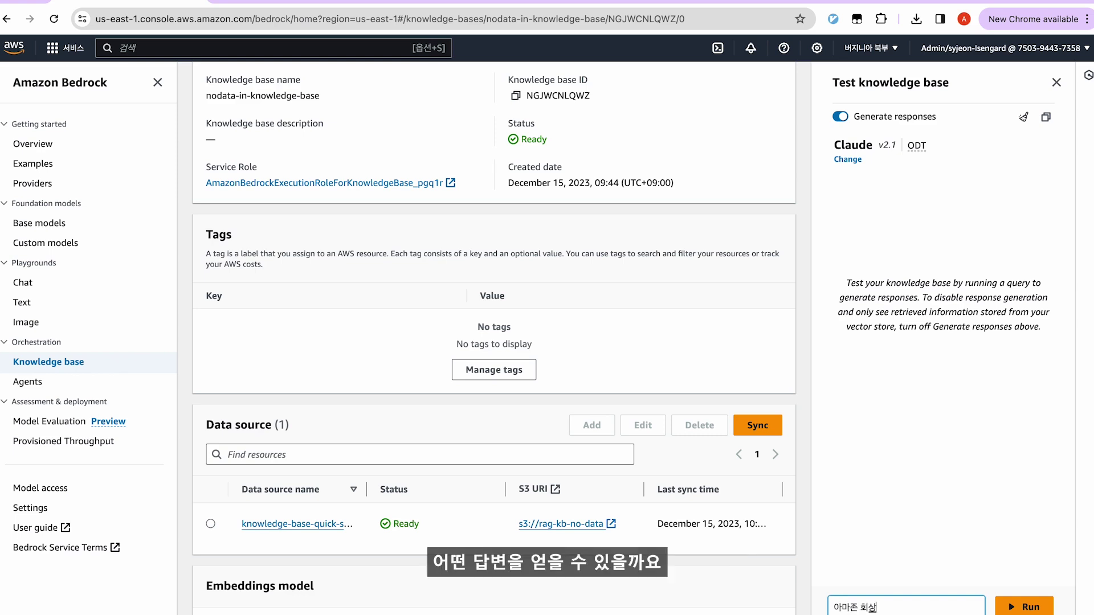
pyautogui.write('목표는 뭘')
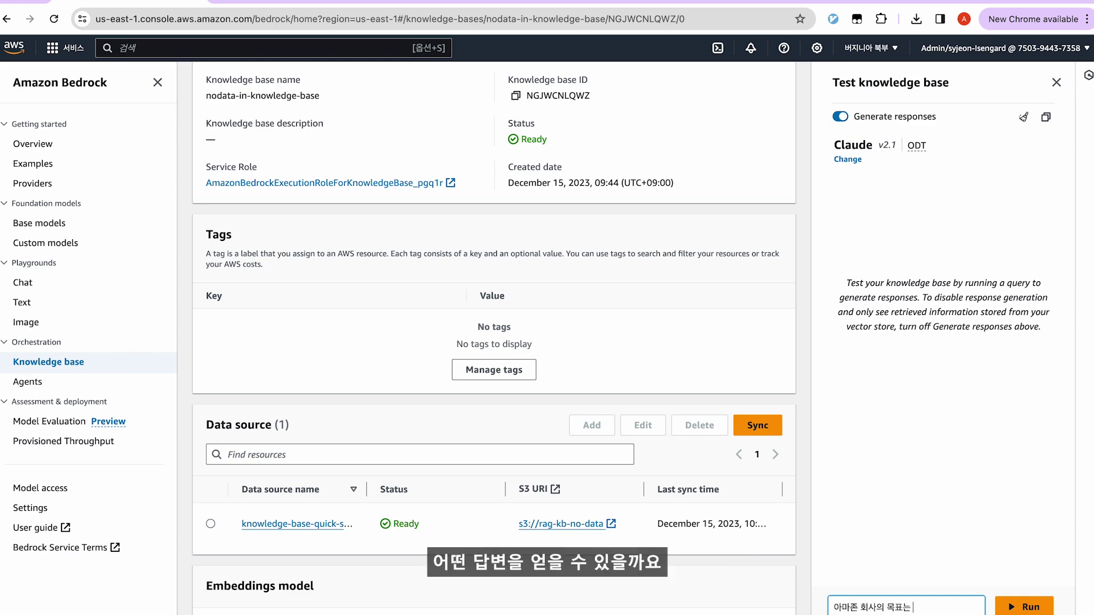